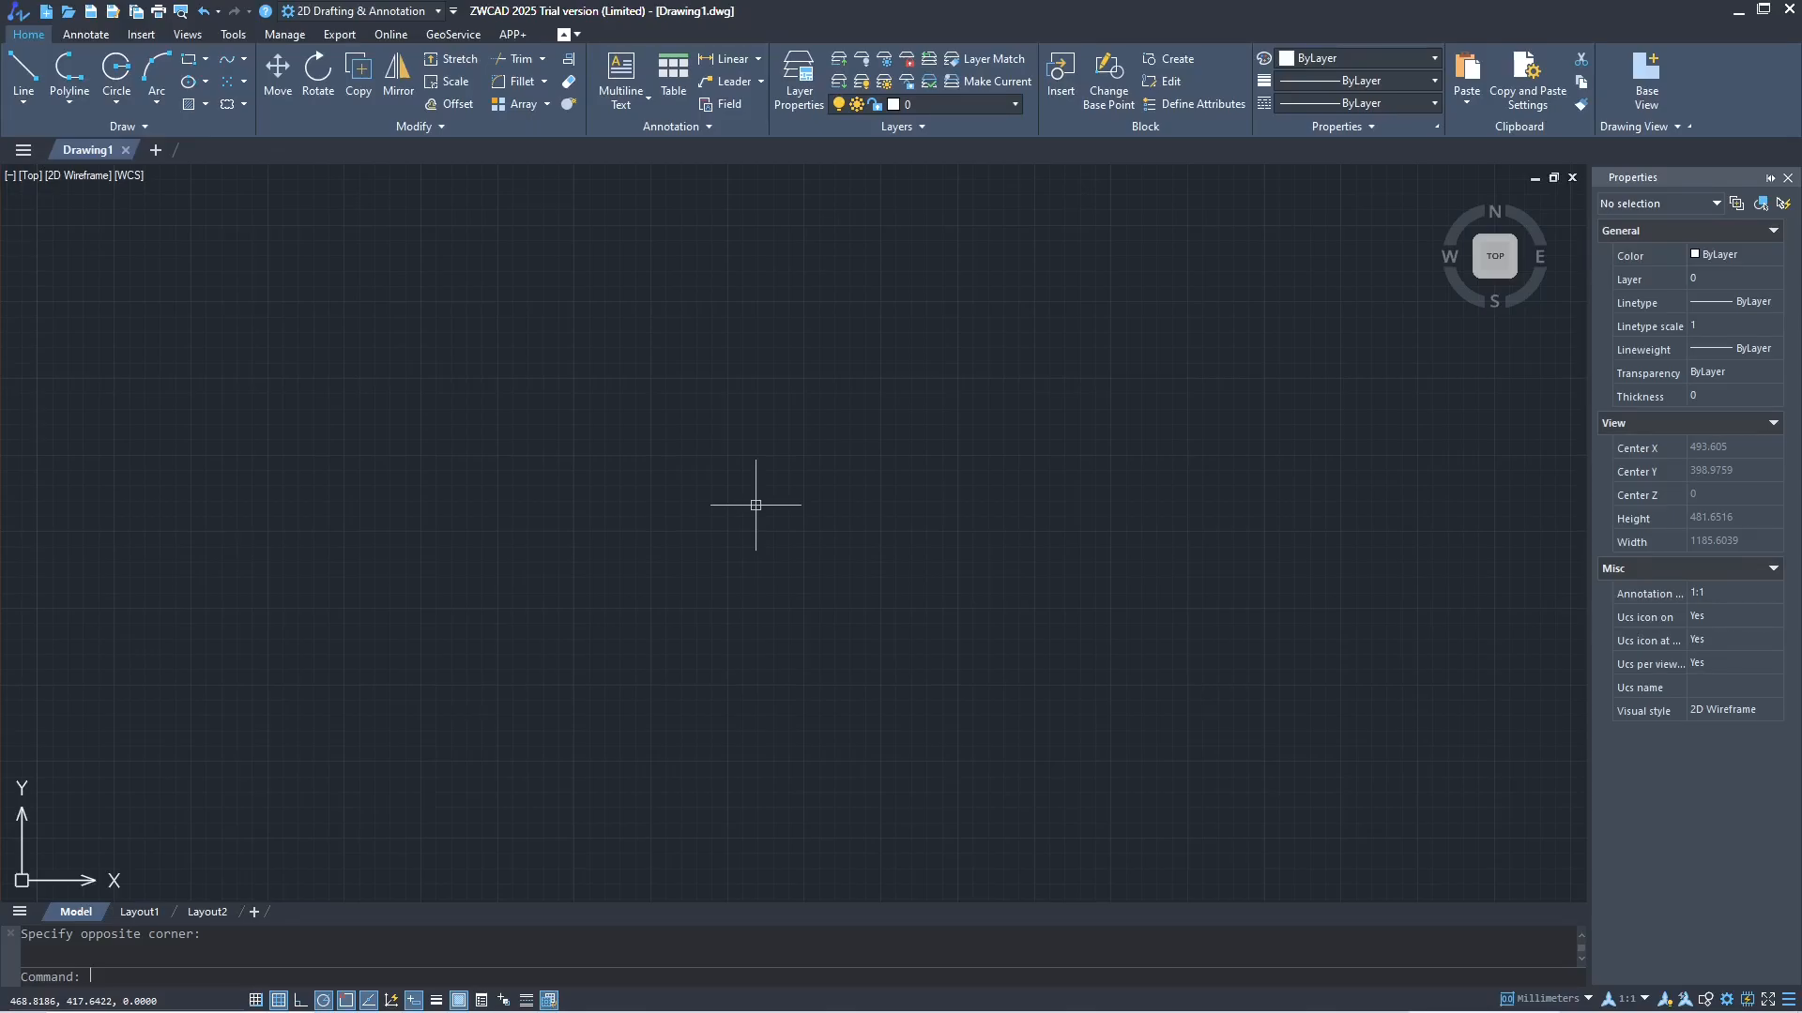
text(-toolbar)
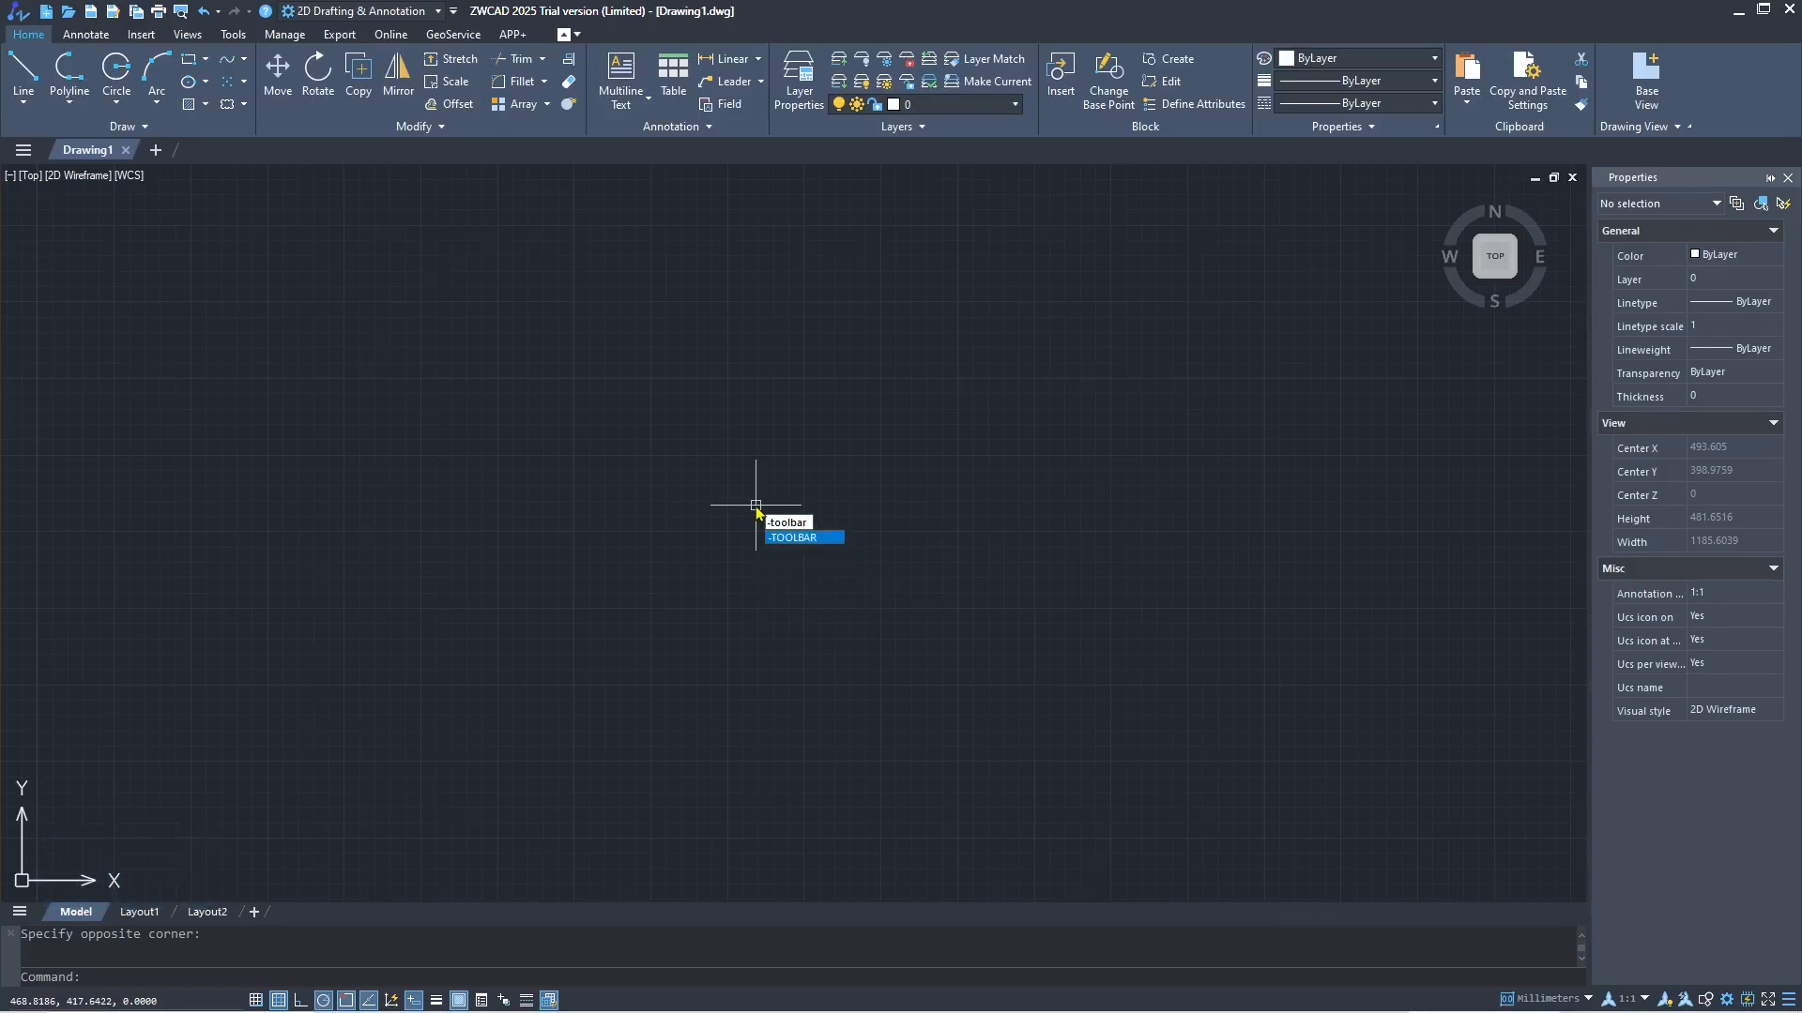
- Show the Draw toolbar floating on the canvas via the -TOOLBAR command
key(Return)
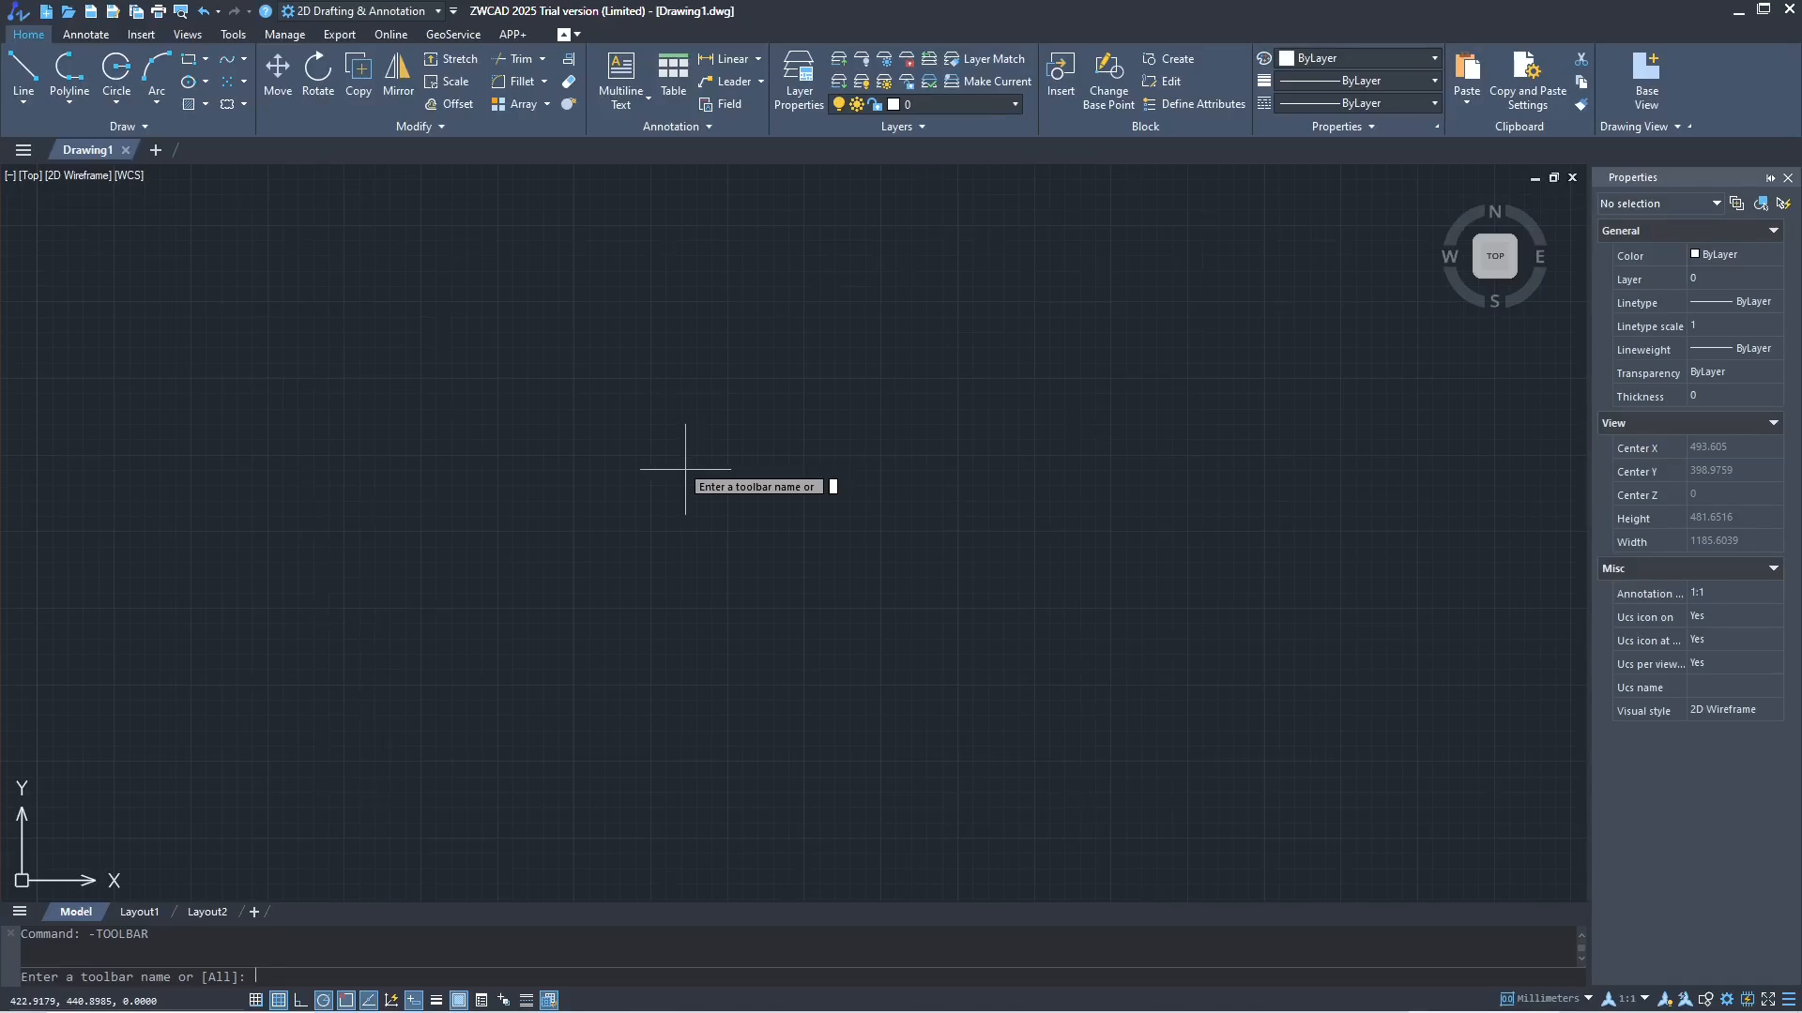
text(draw)
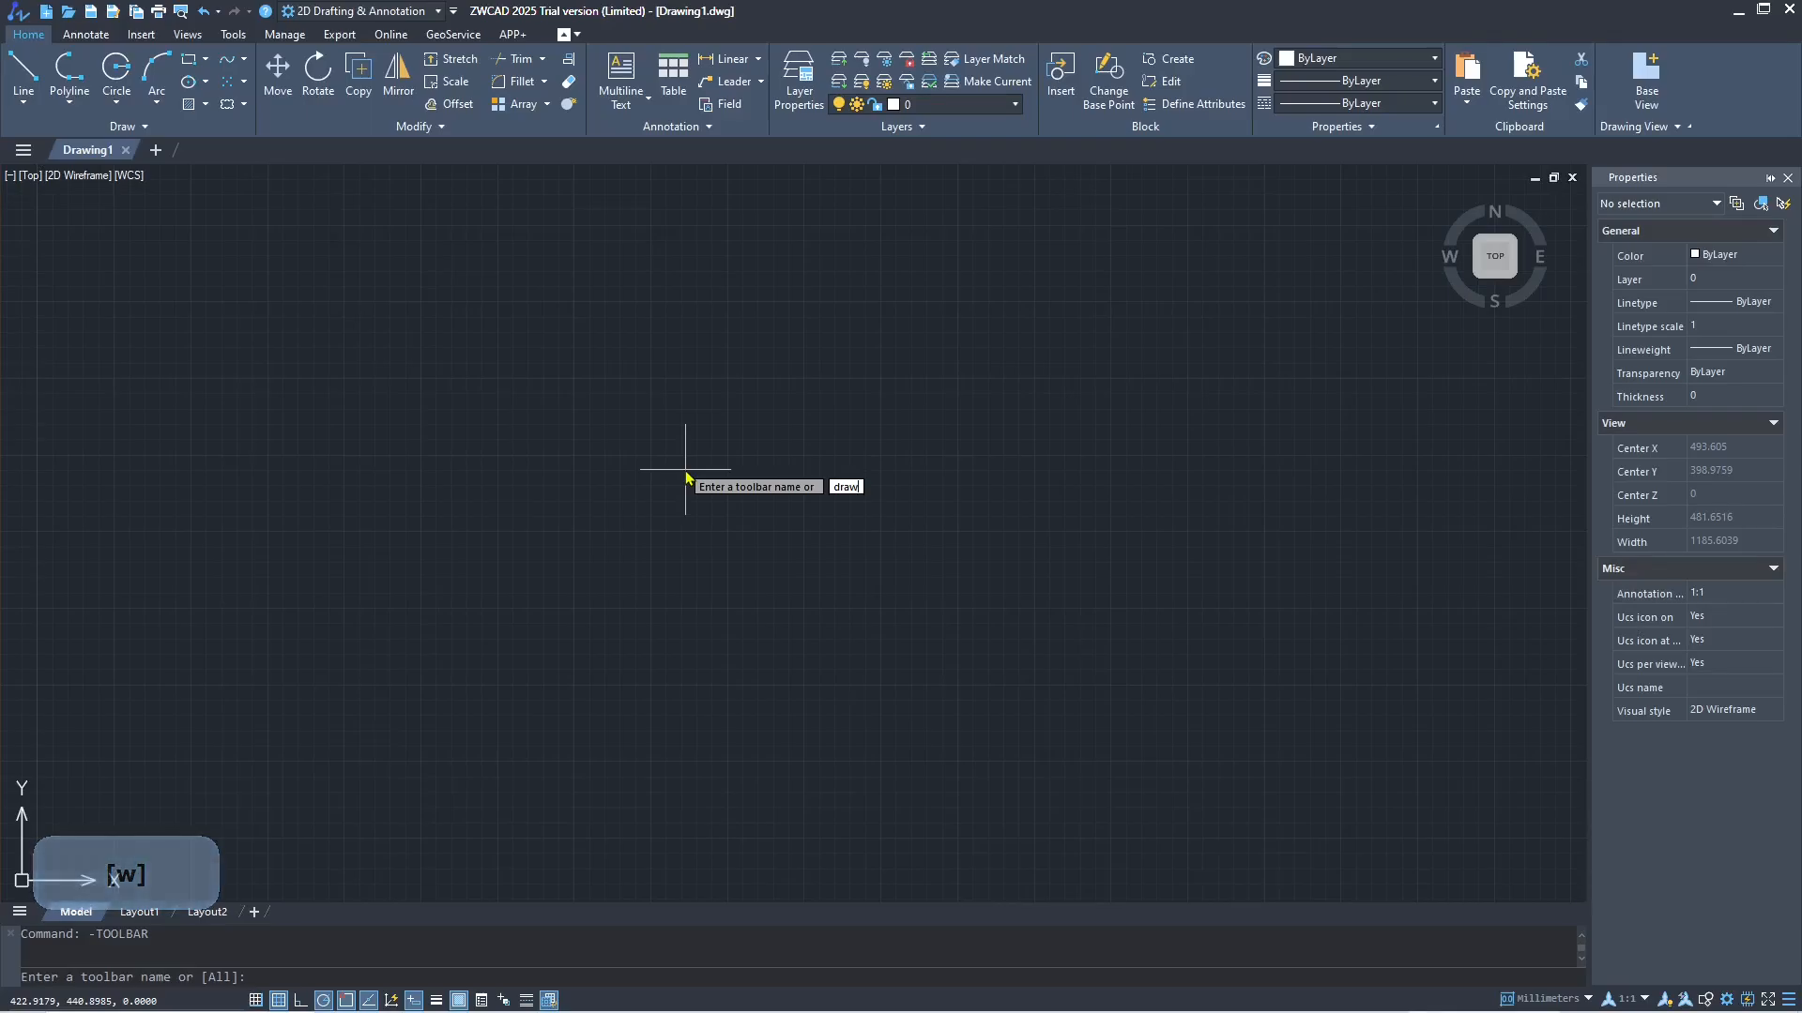
key(Return)
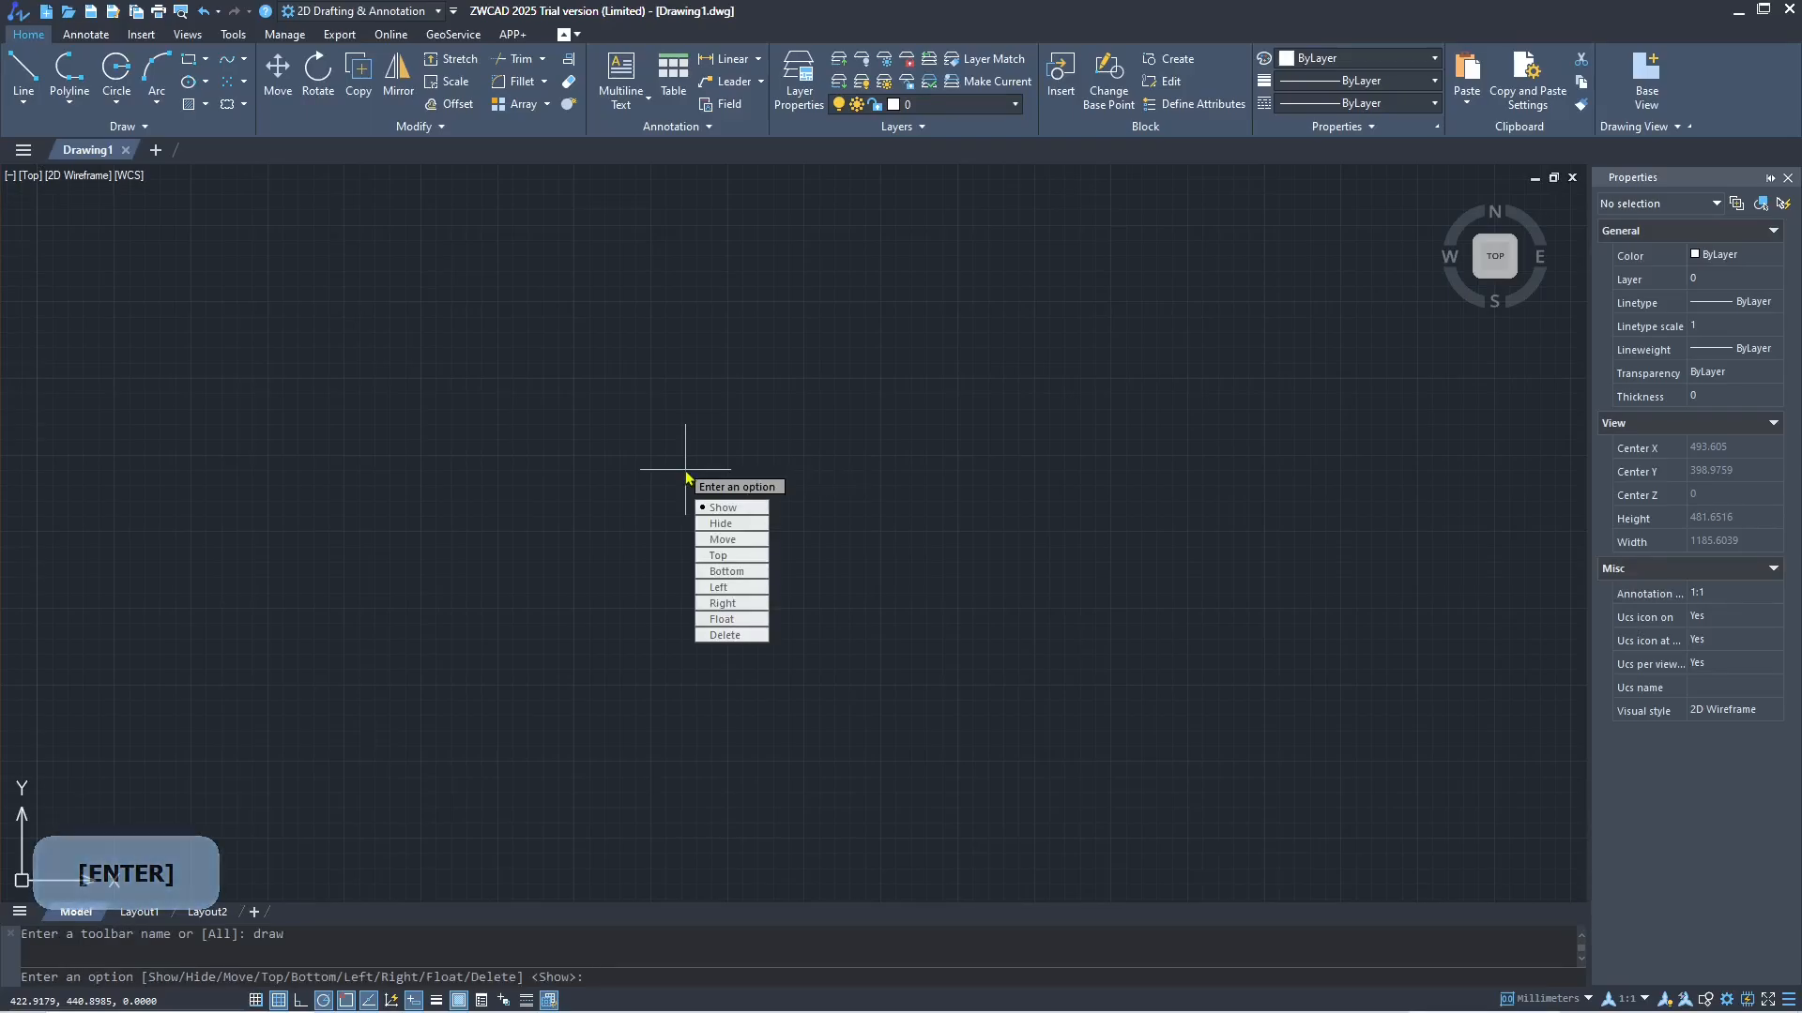
key(Return)
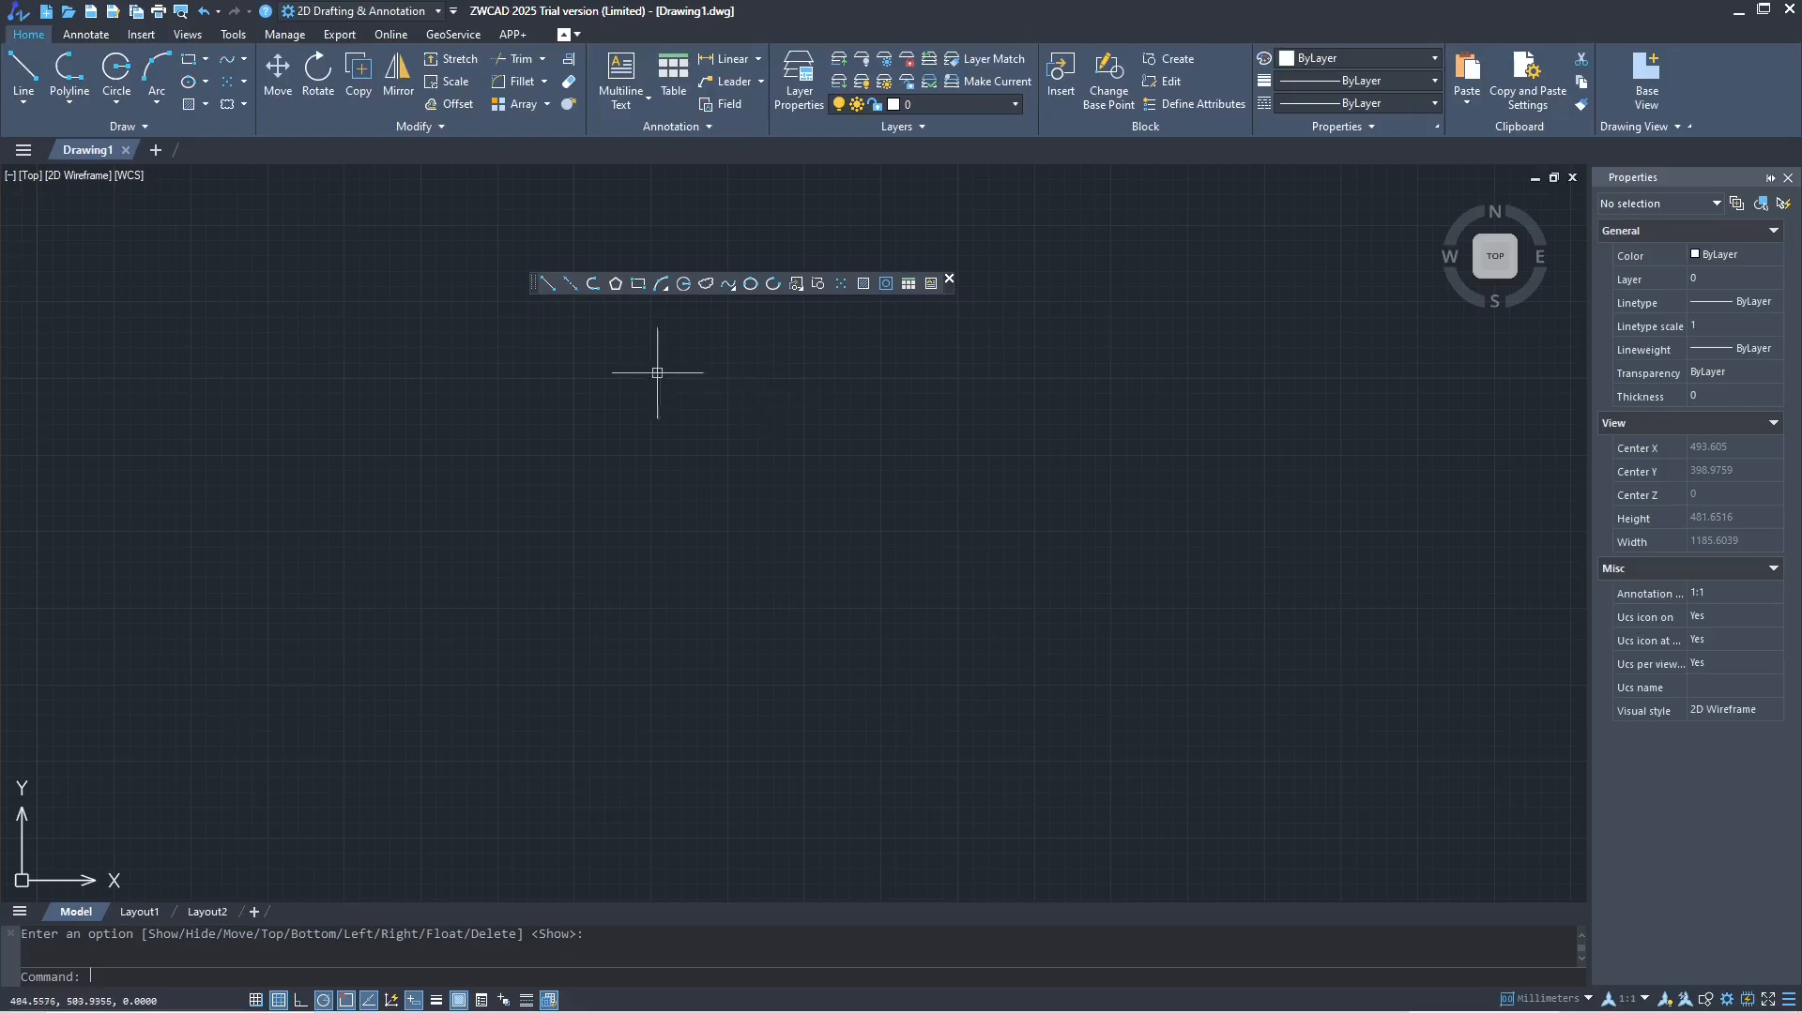
- Add floating Draw Order and Object Snap toolbars from the Draw toolbar's right-click ZWCAD list
right_click(578, 287)
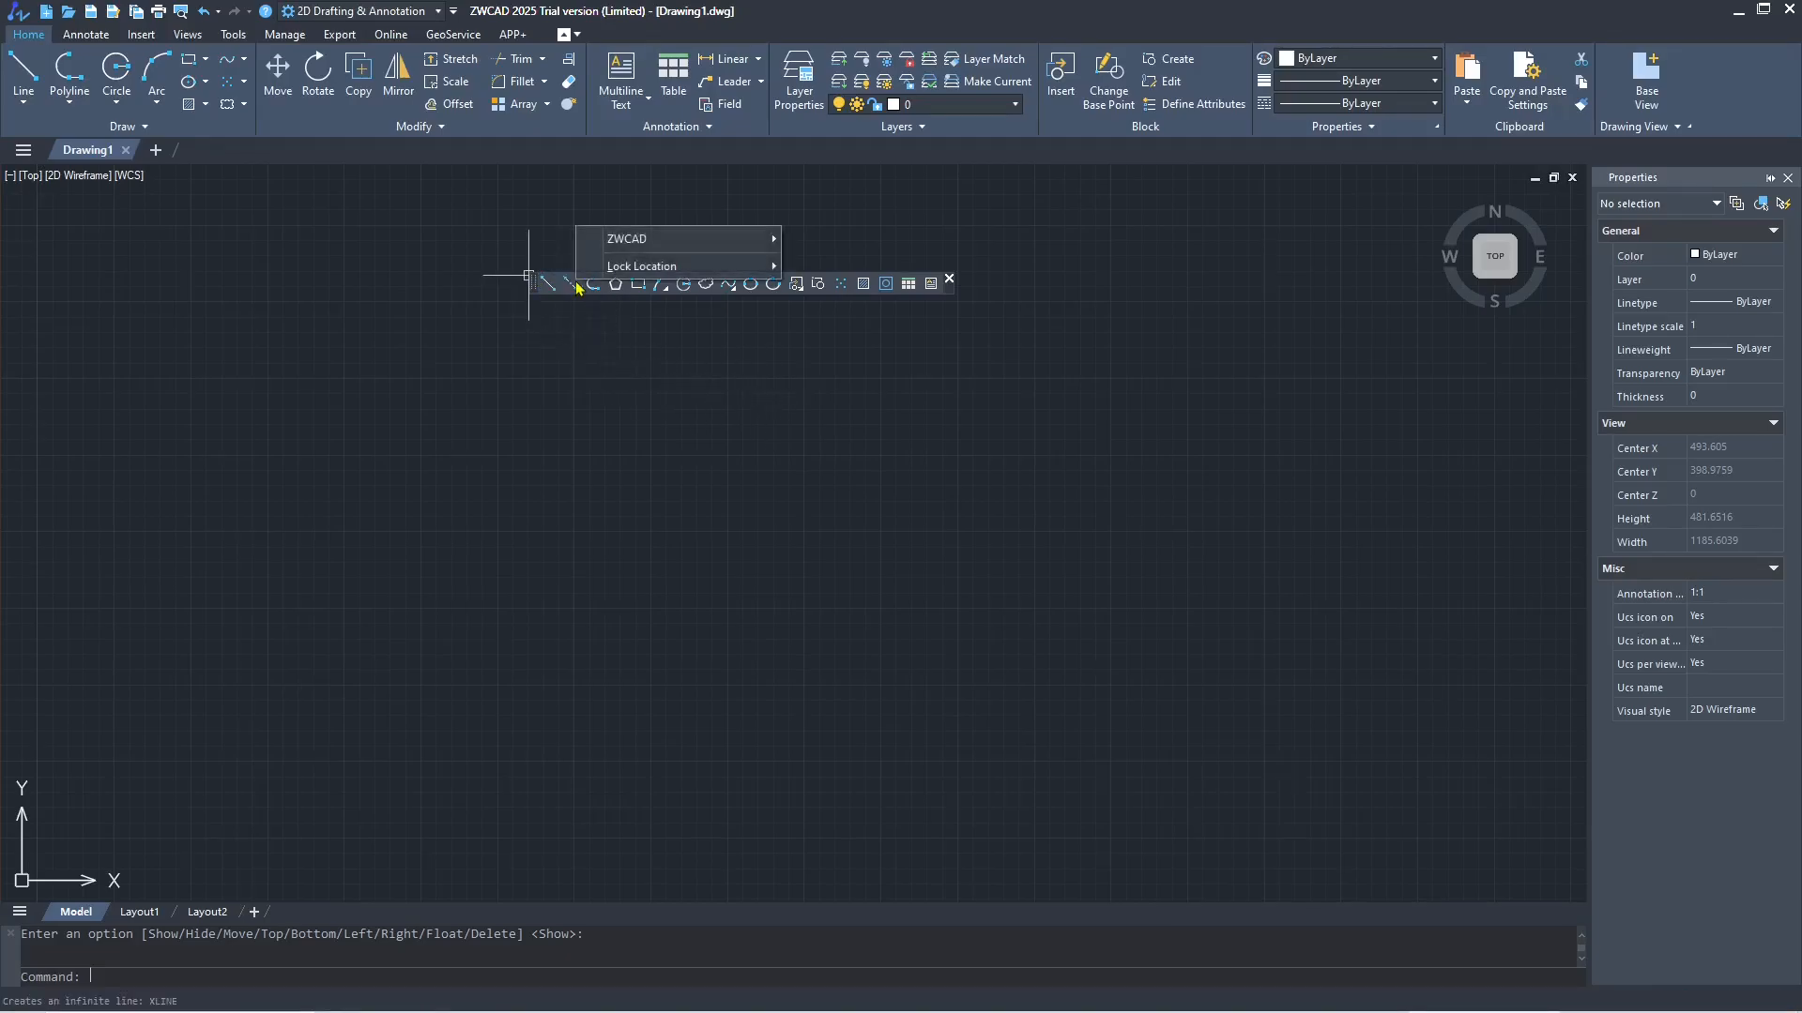
mouse_move(662, 240)
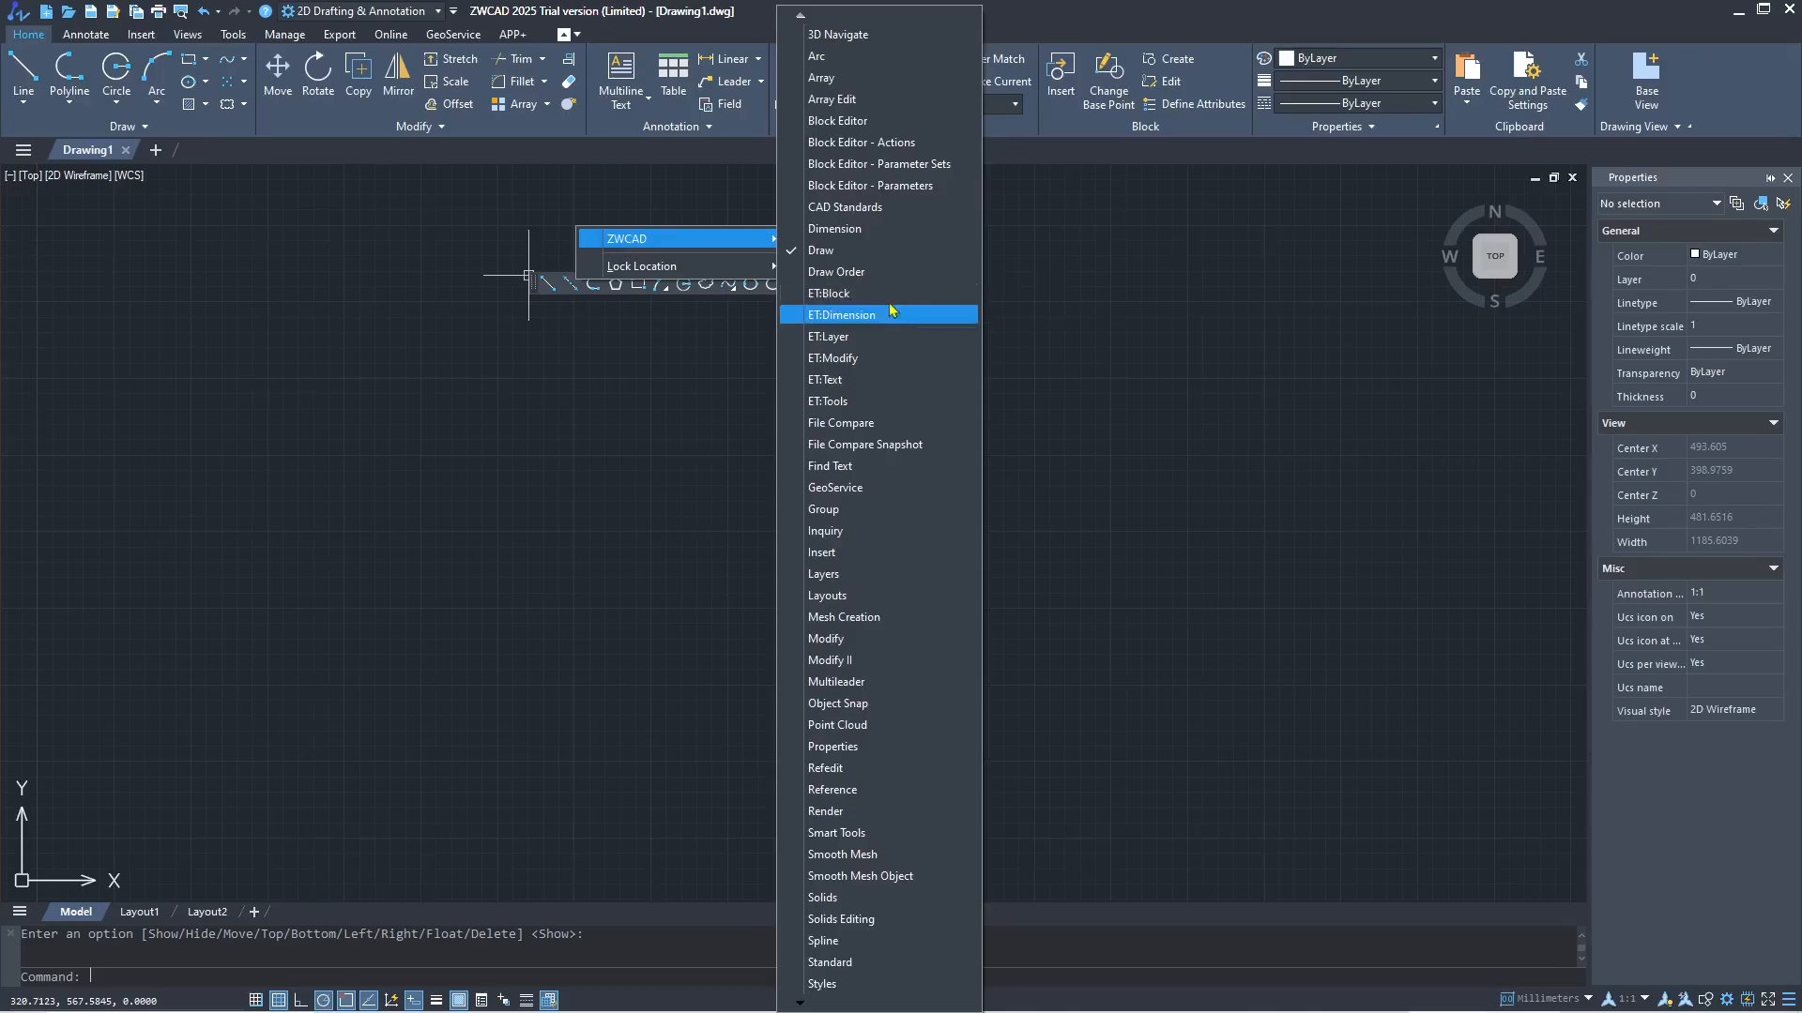
click(832, 277)
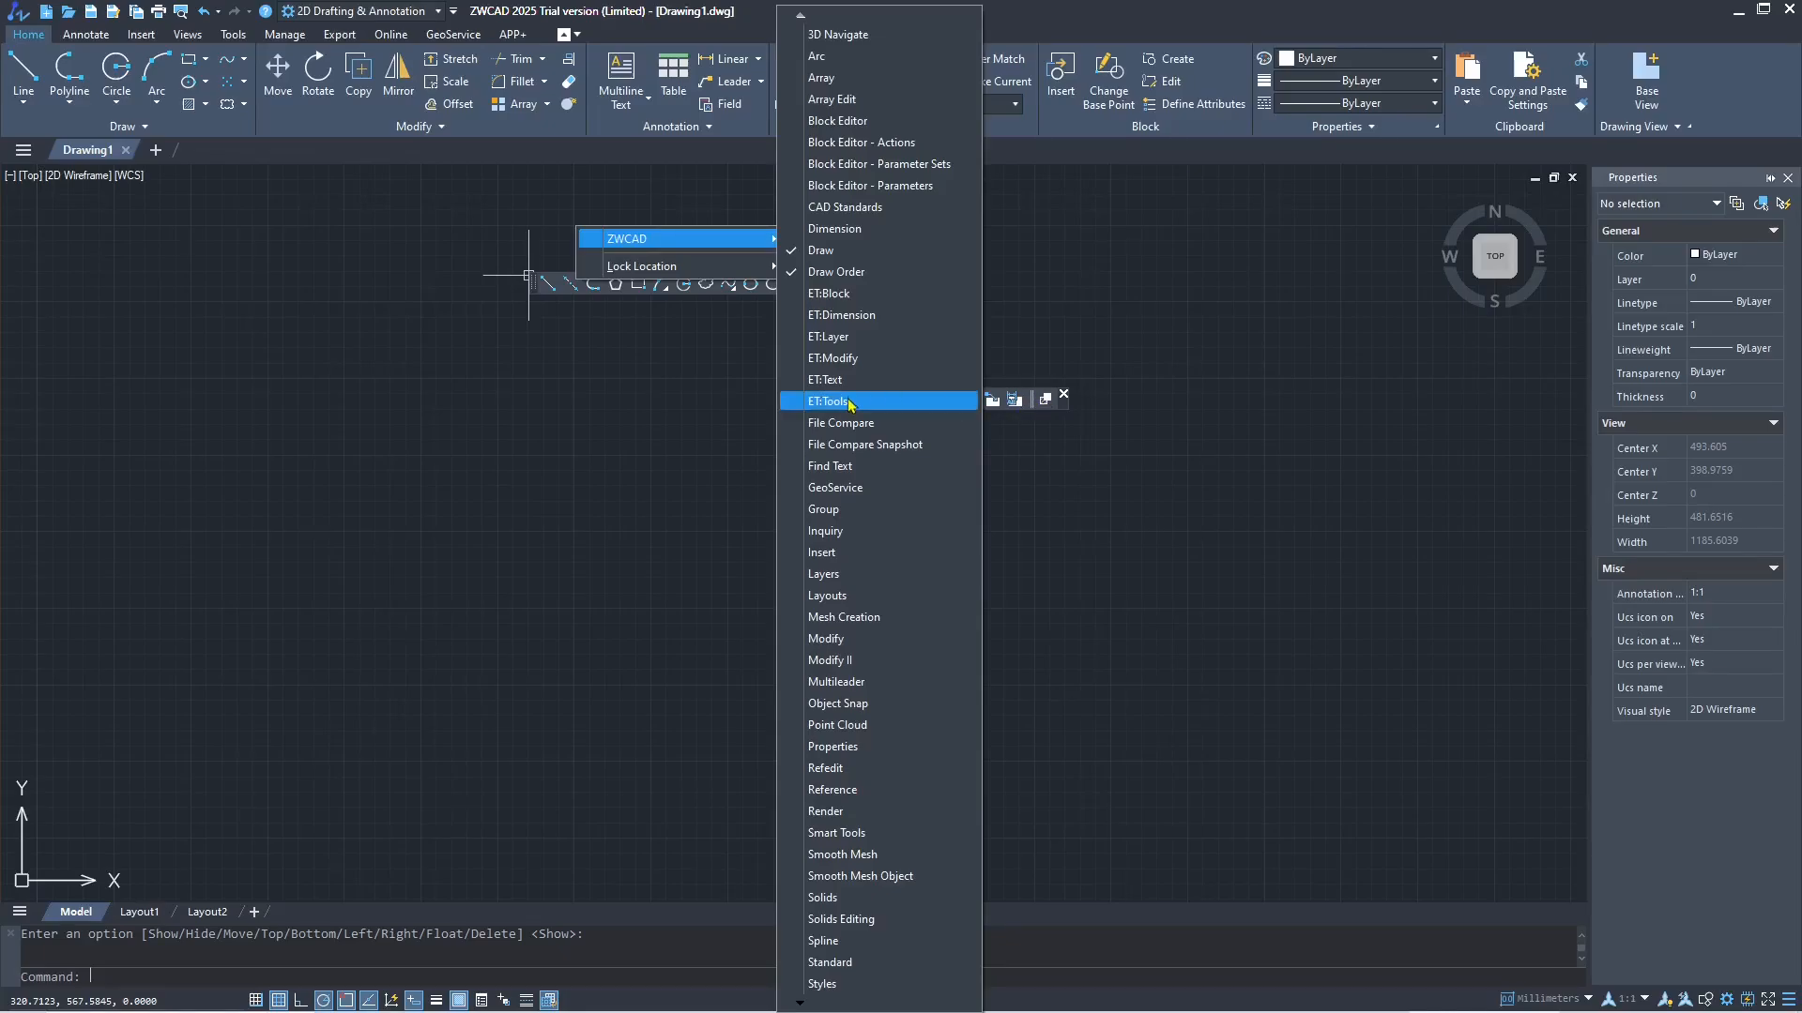
click(832, 704)
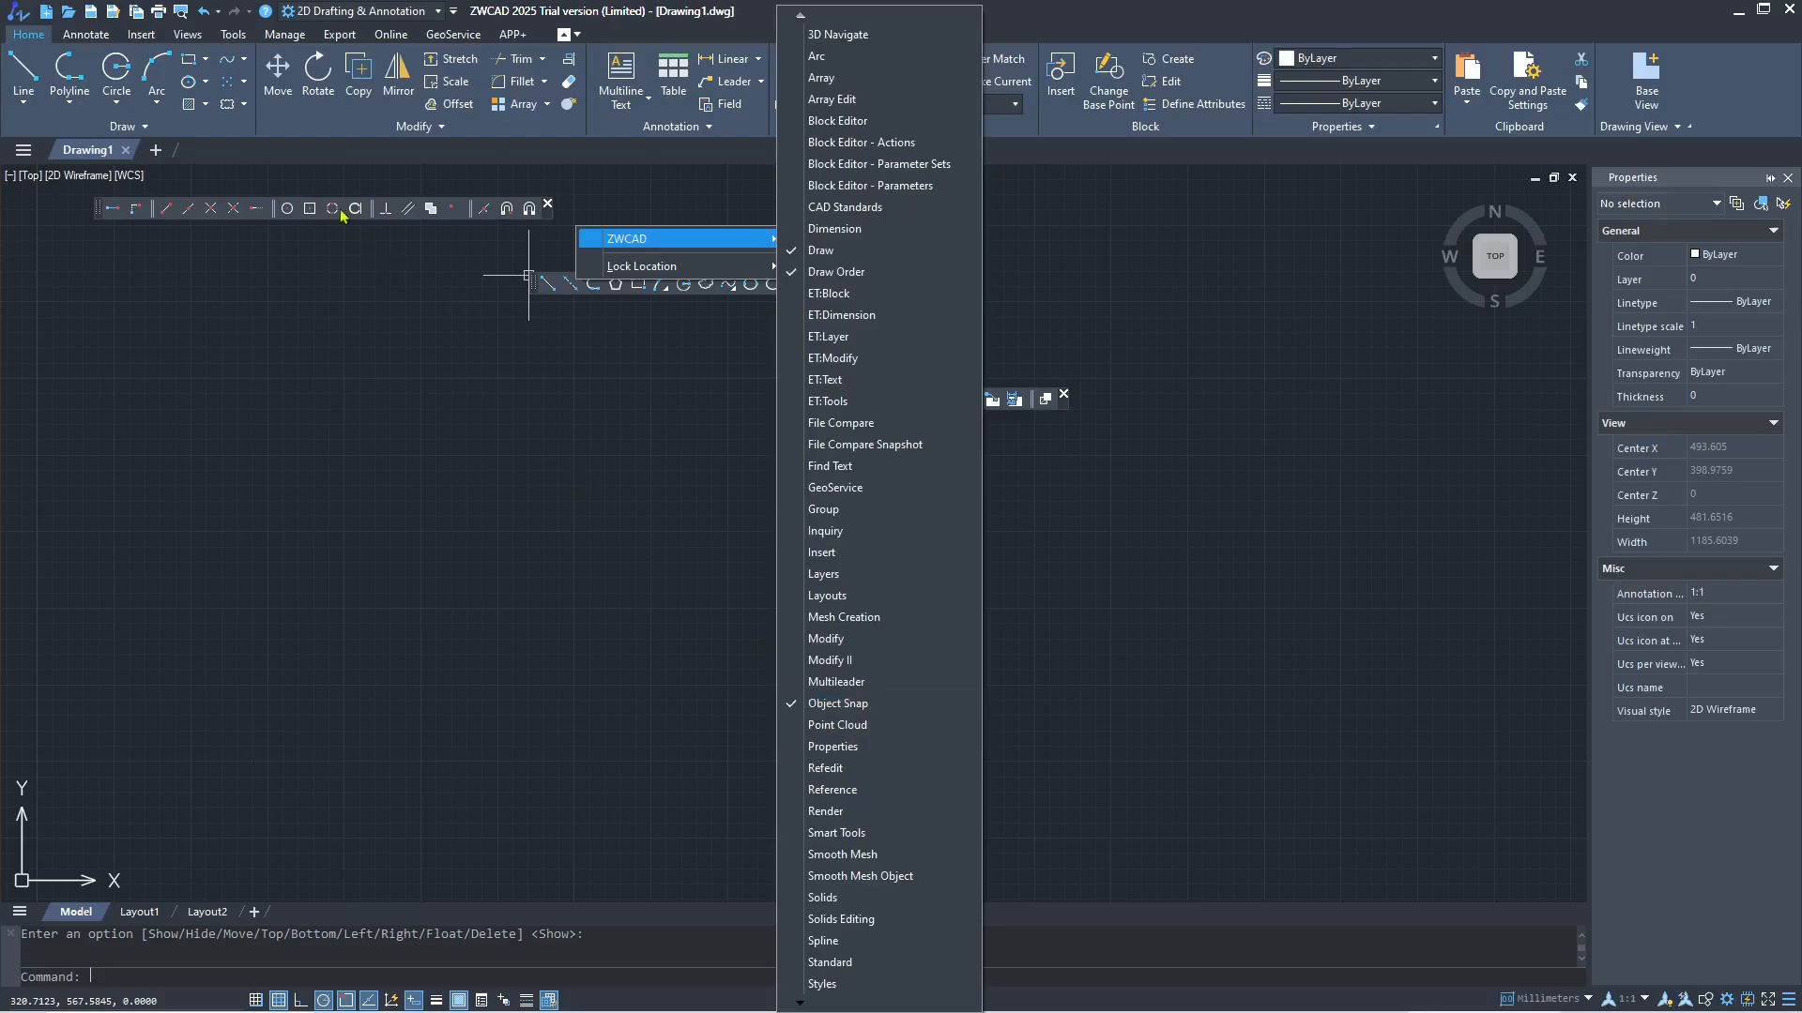
click(437, 467)
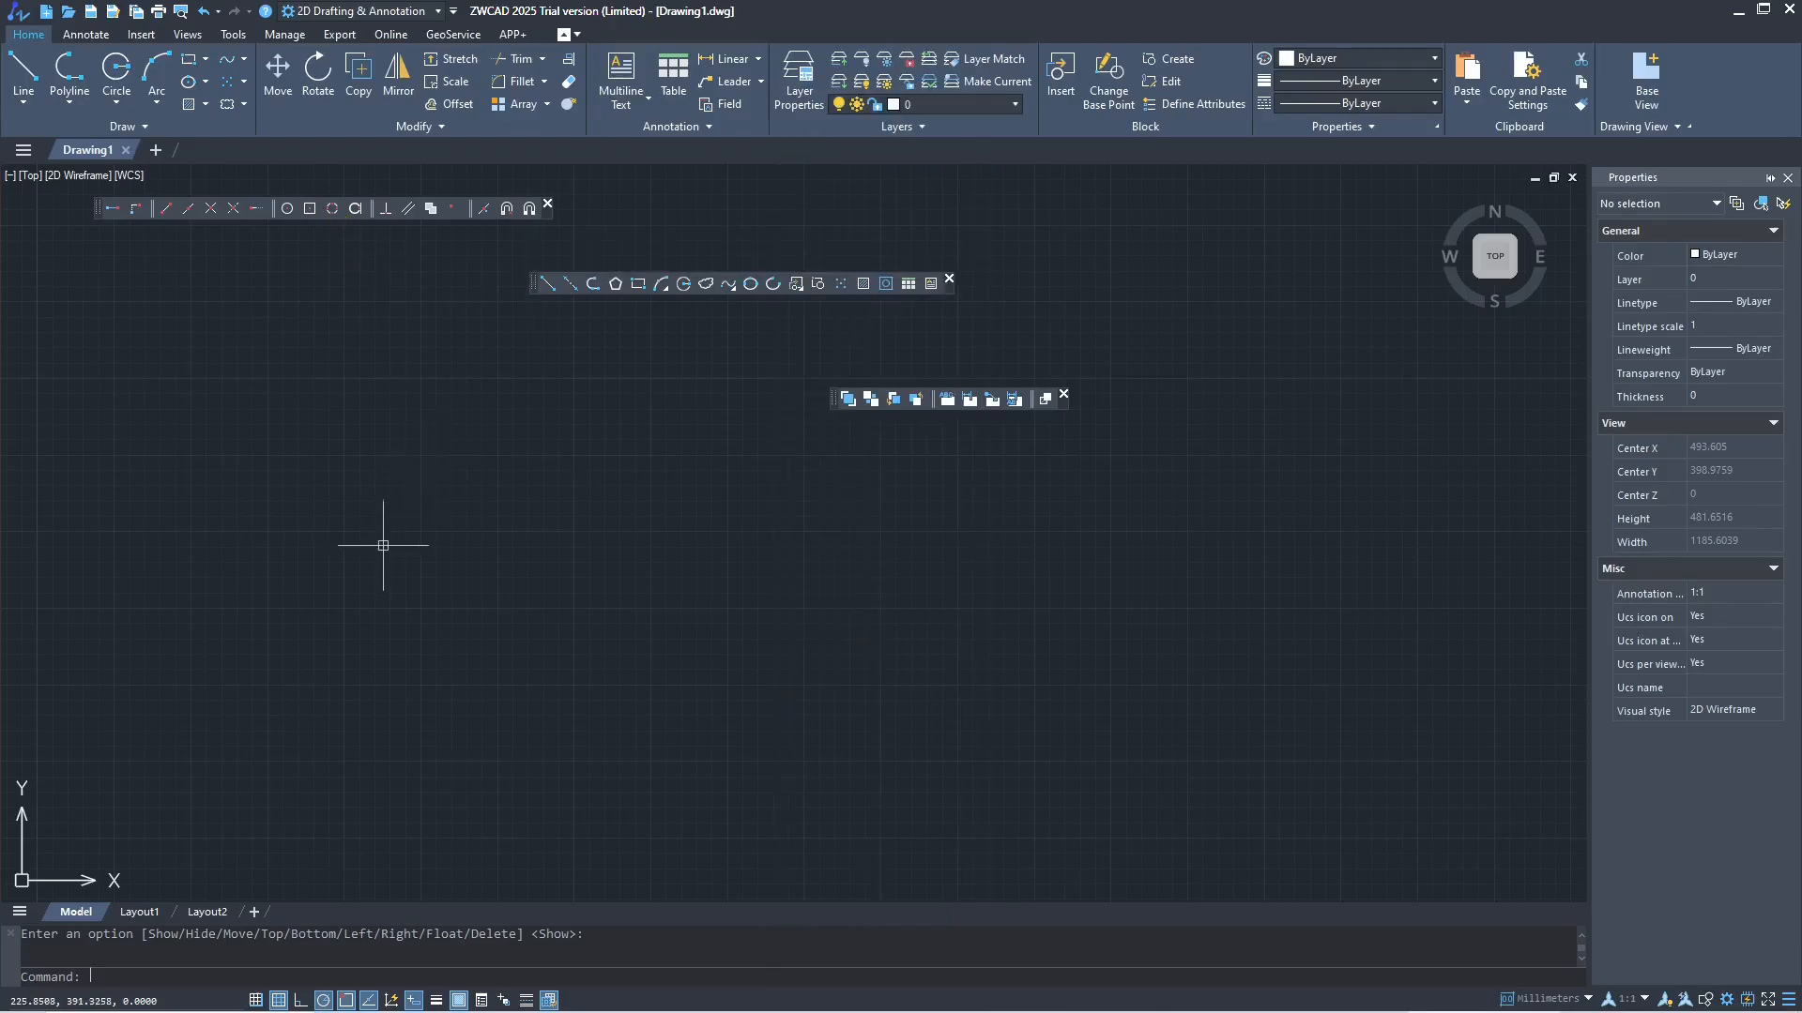
- Close the Object Snap toolbar, keeping Draw and Draw Order on the canvas
click(550, 210)
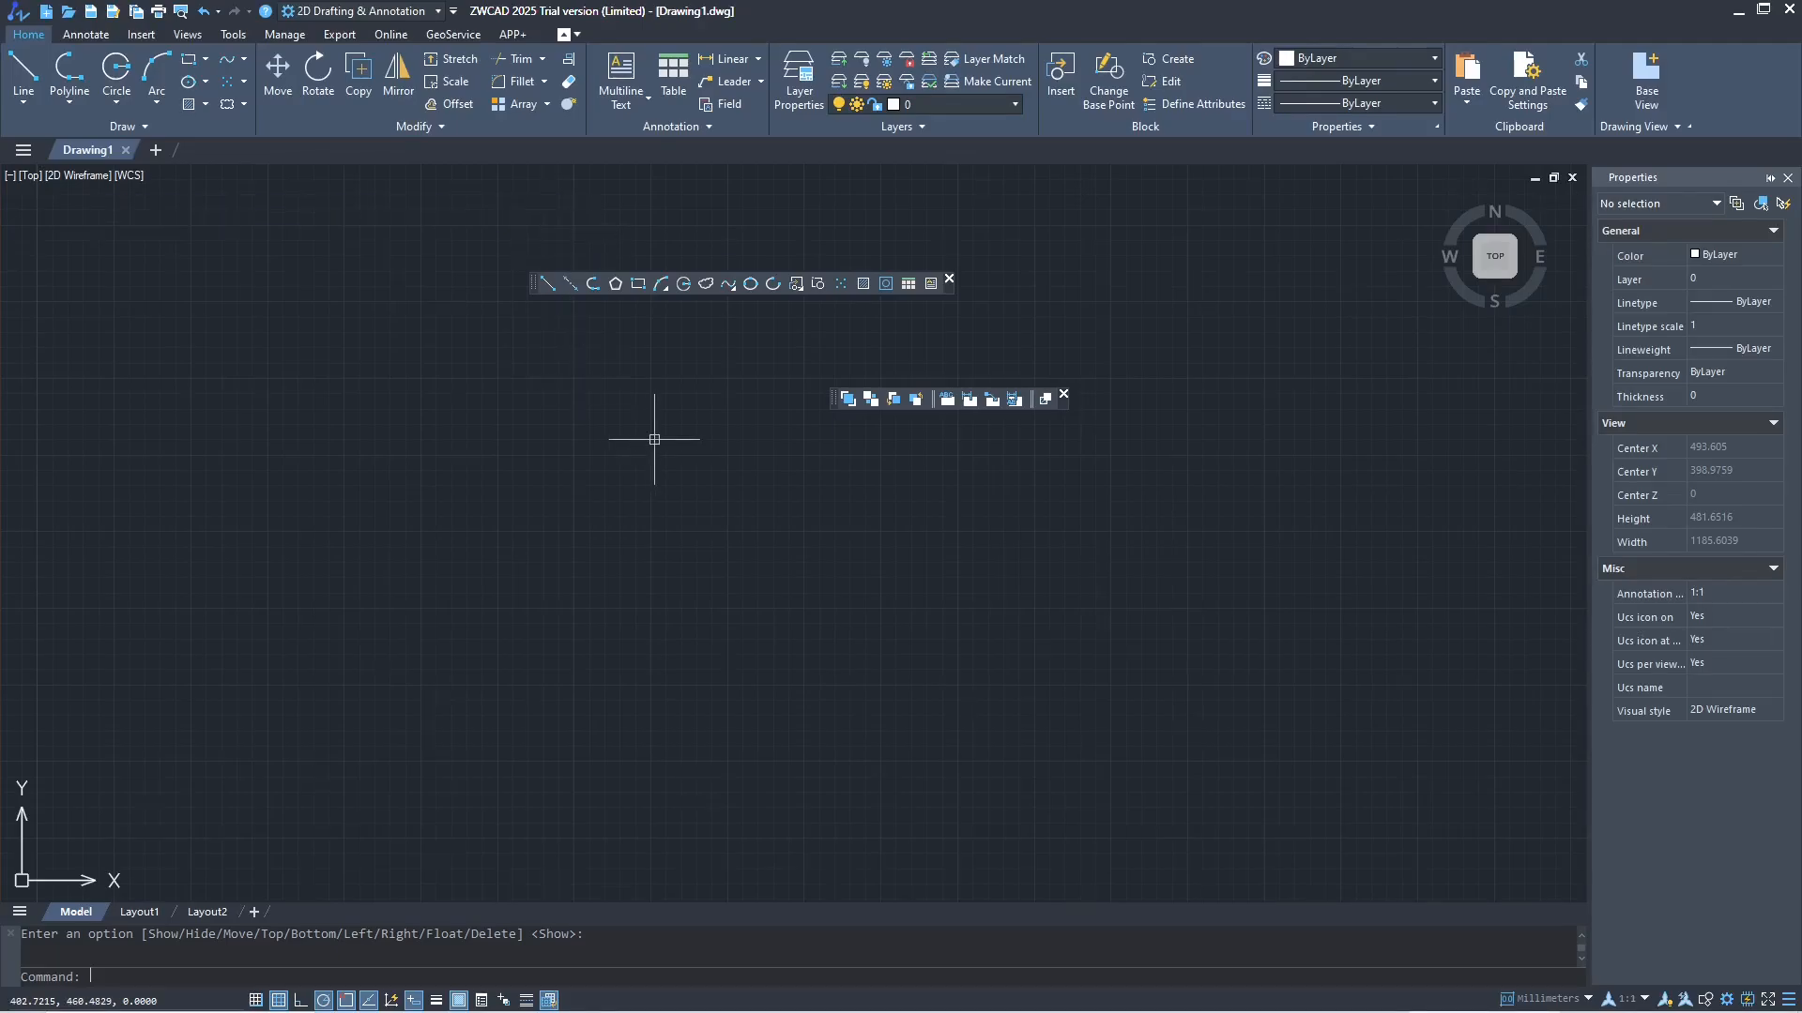